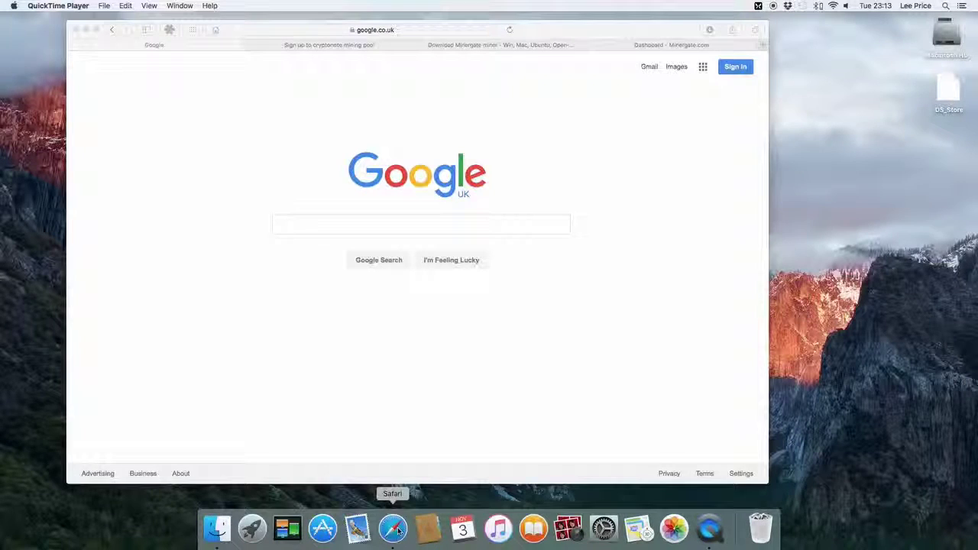
Search Google for minergate.com and open the MinerGate site from the results.
click(331, 227)
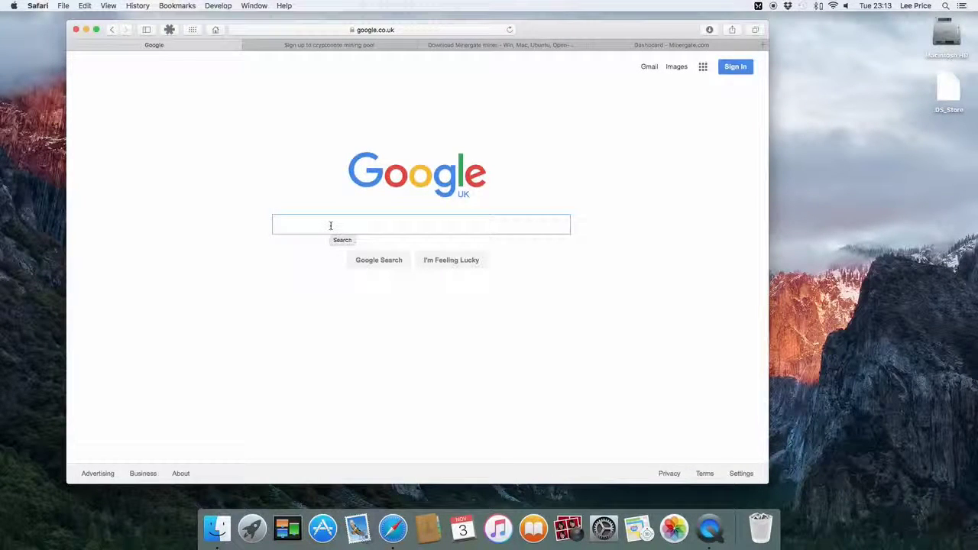
text(minergate)
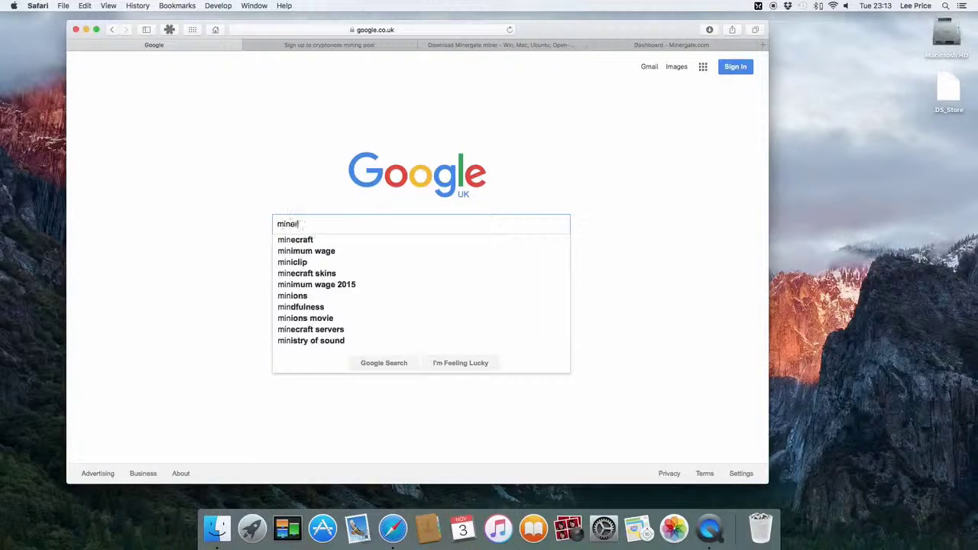
text(.com)
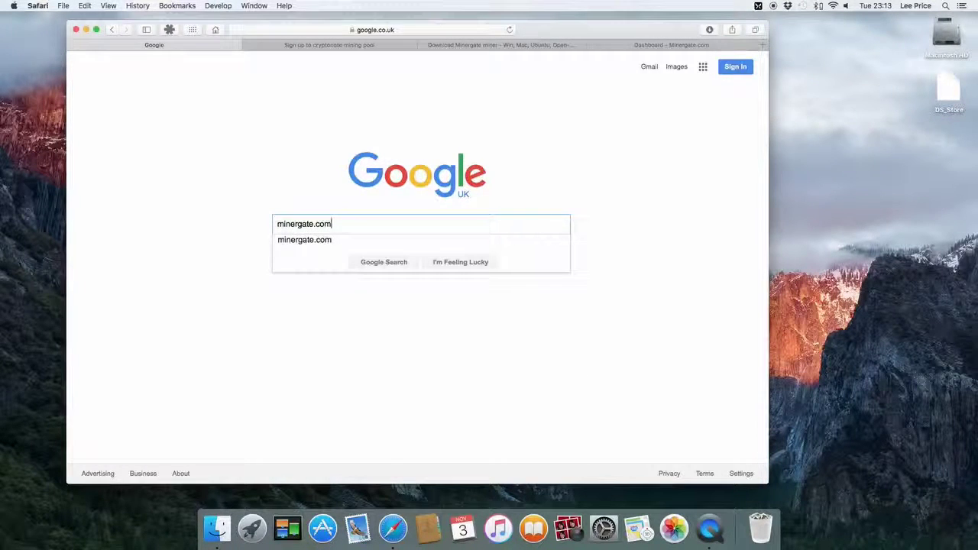
key(Return)
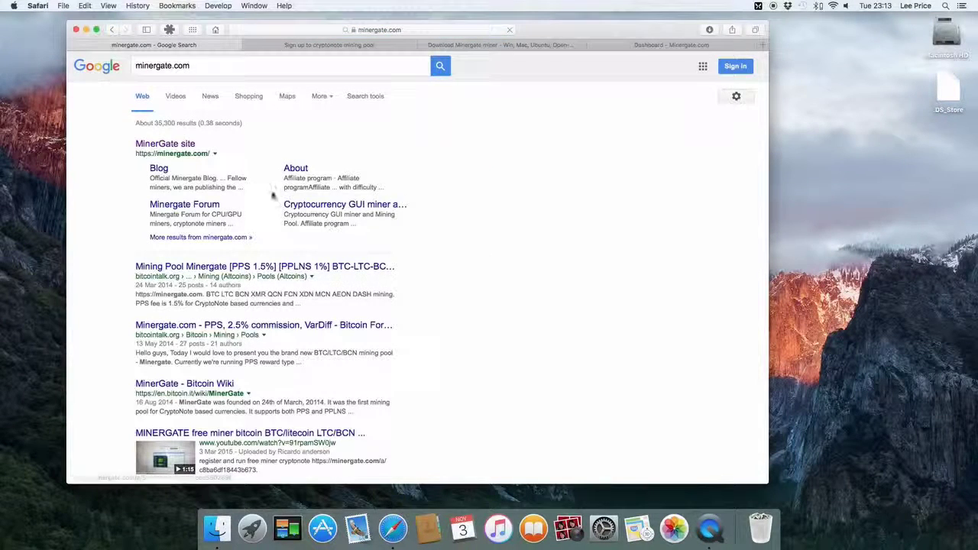
click(187, 147)
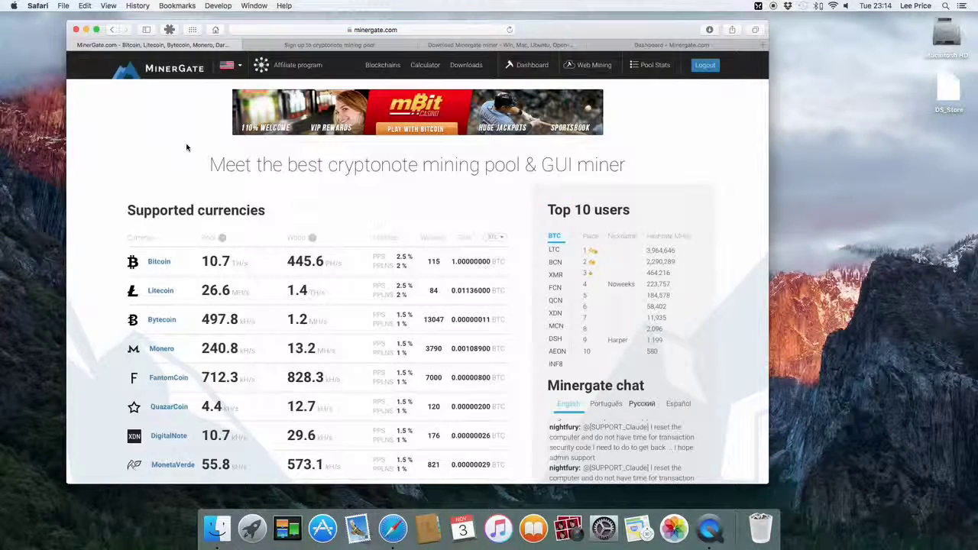
Log out of MinerGate, bring up the account sign-up page, and fill in the account's email address.
click(705, 65)
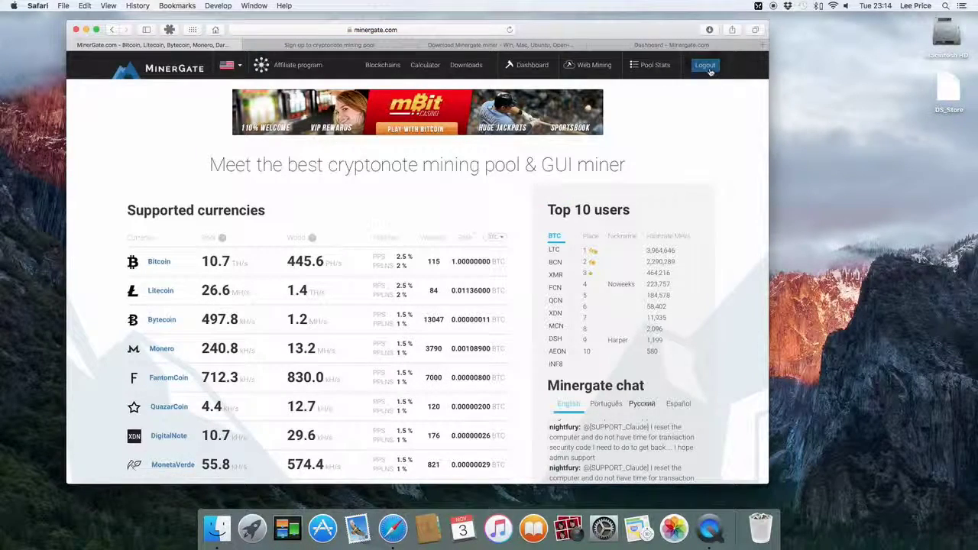
click(329, 45)
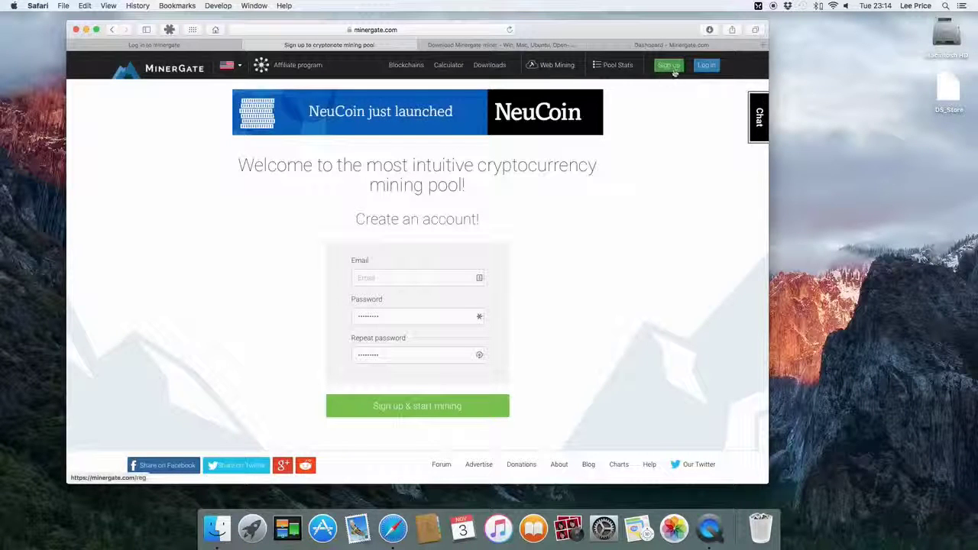
click(376, 279)
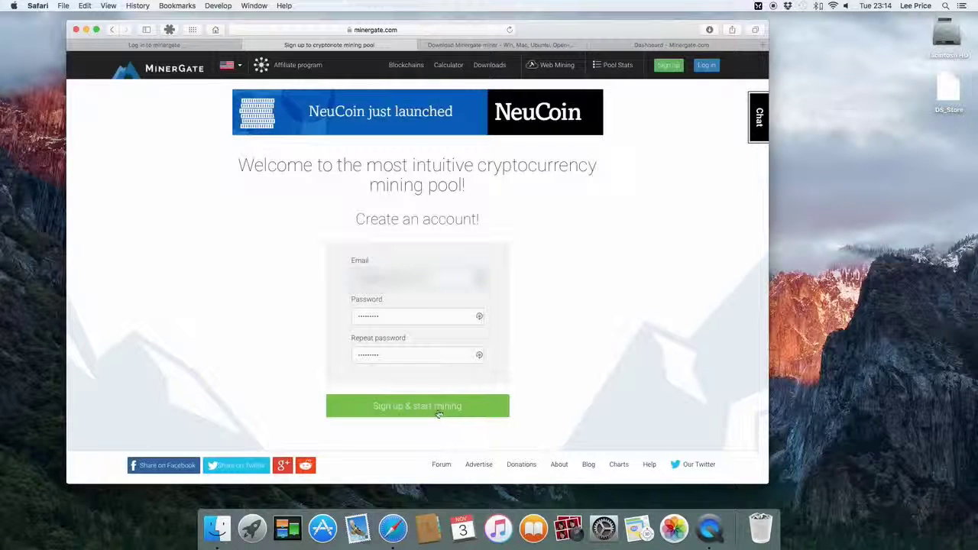
On the MinerGate Downloads page, review the available GUI miners and download the version detected for Mac.
click(523, 46)
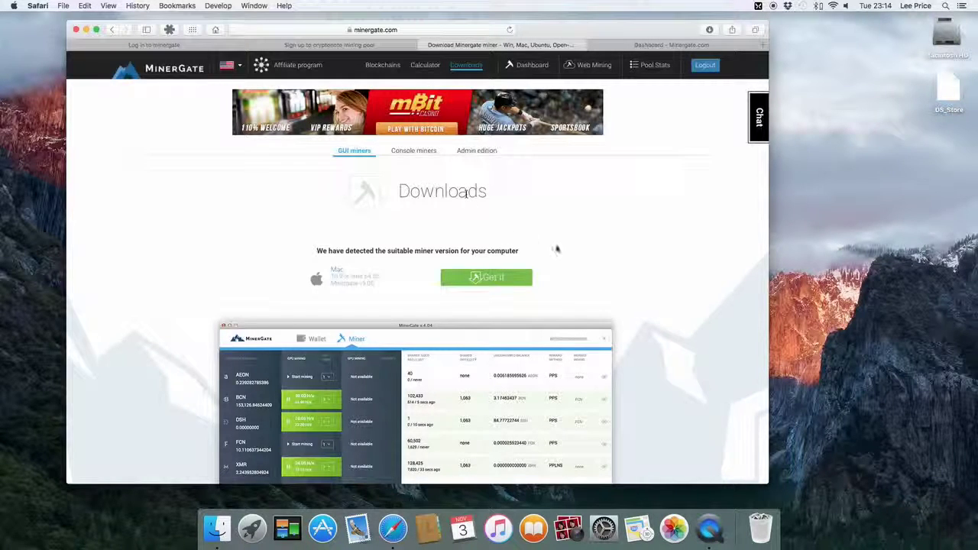
scroll(557, 249, down, 2)
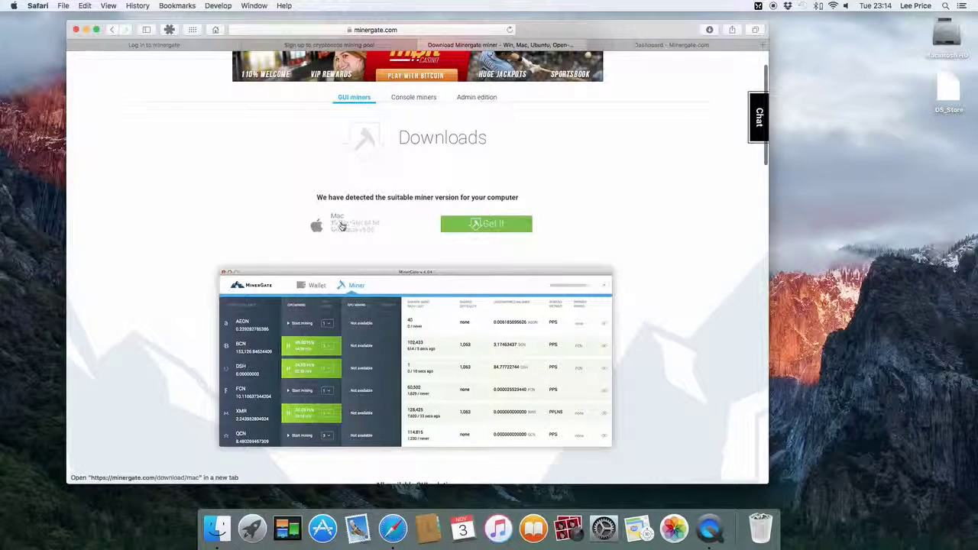
scroll(343, 226, down, 10)
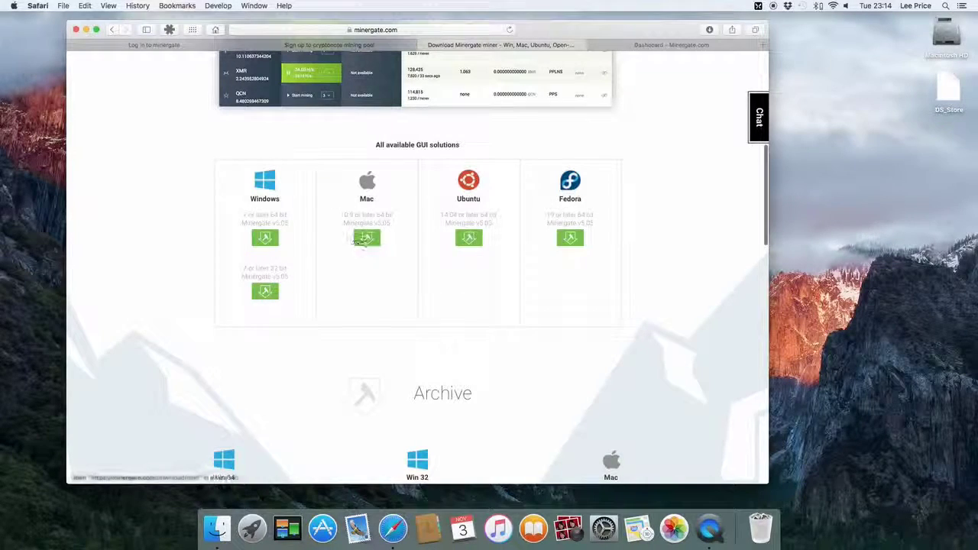
scroll(362, 242, down, 2)
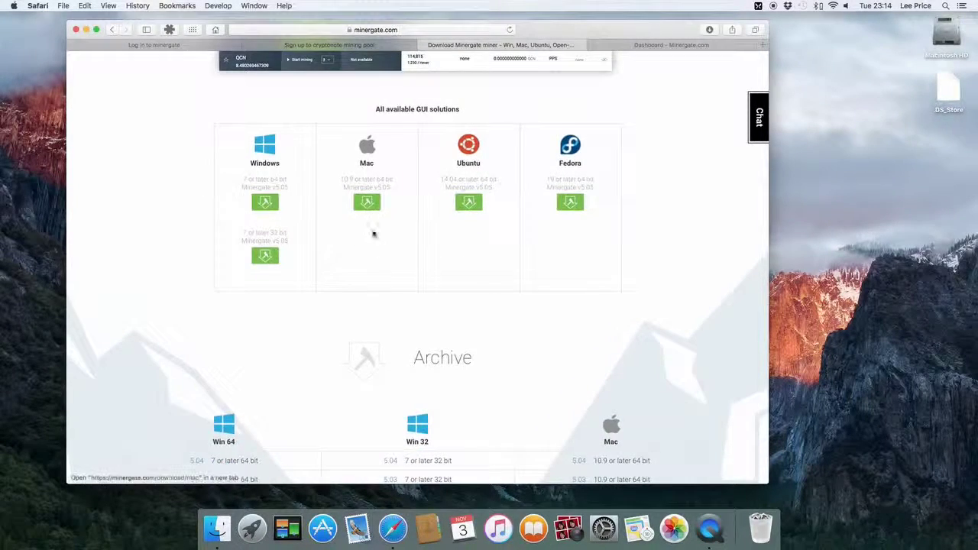
scroll(374, 232, up, 10)
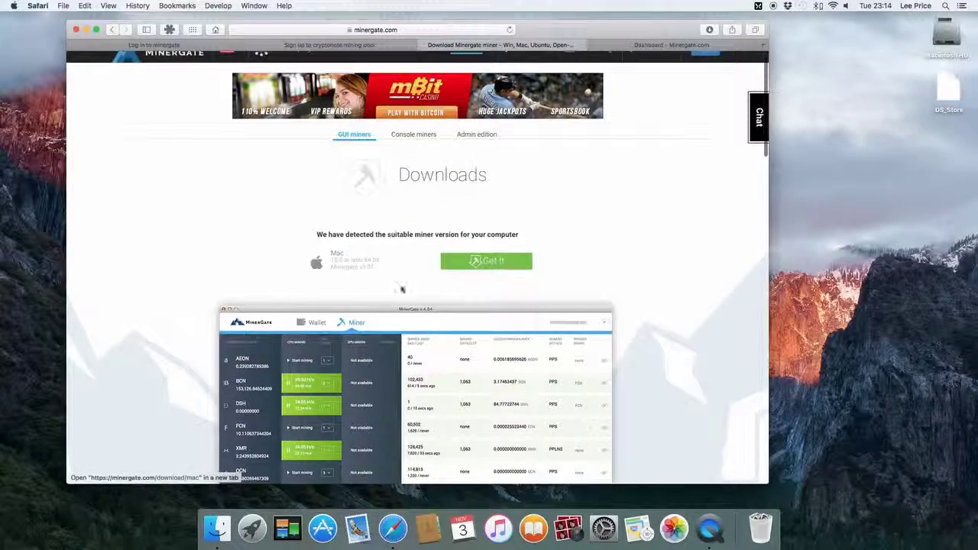
click(497, 266)
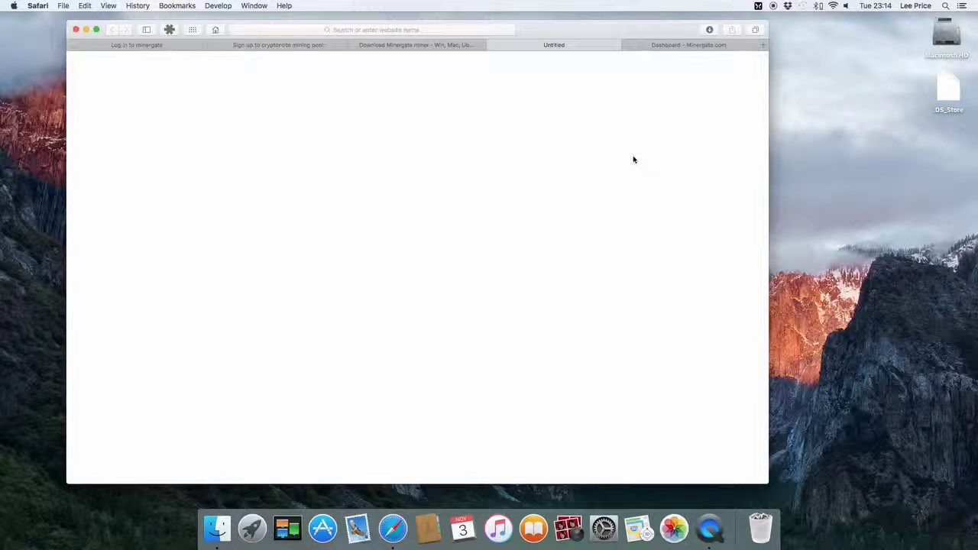
Open the downloaded MinerGate-5.05-Mac disk image and copy MinerGate into the Applications folder, replacing the older version.
click(710, 32)
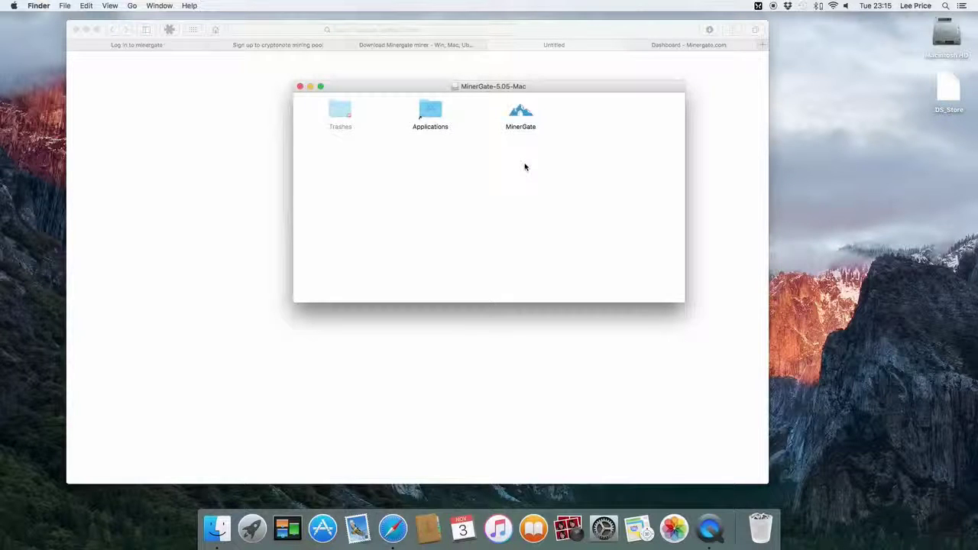
click(533, 130)
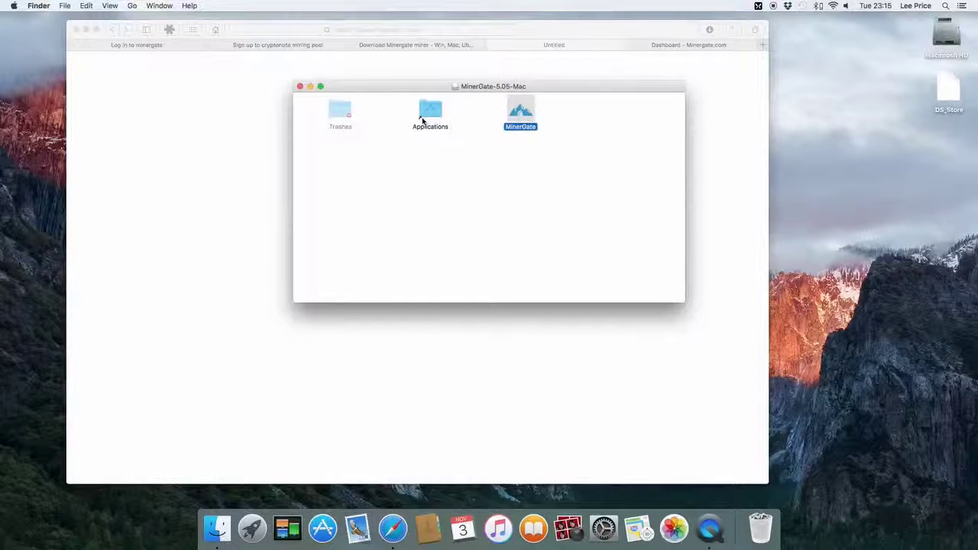
right_click(535, 130)
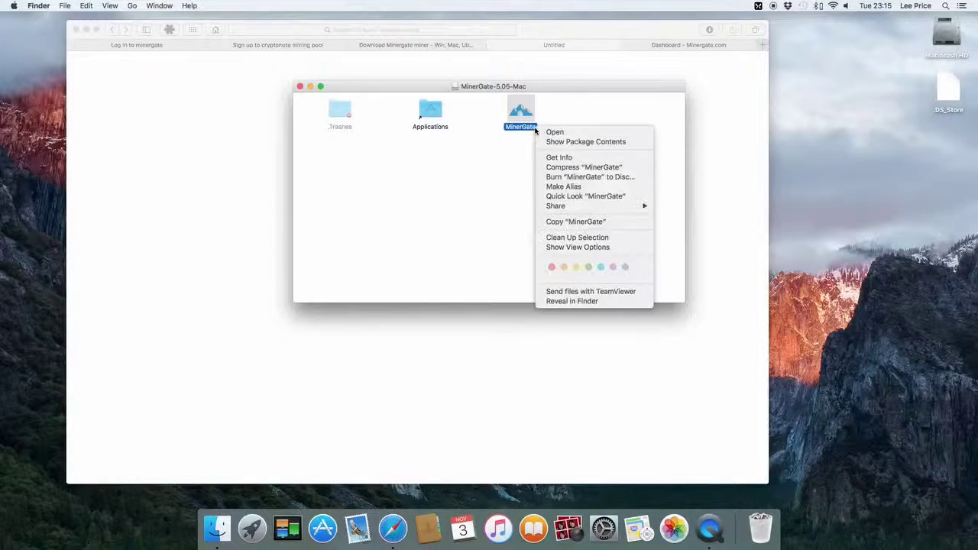
click(514, 167)
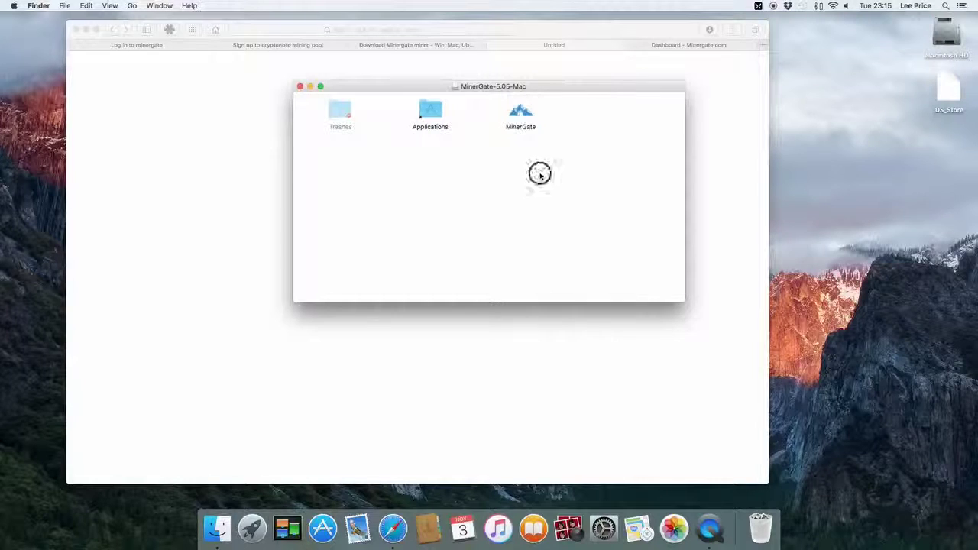
drag(520, 113, 433, 111)
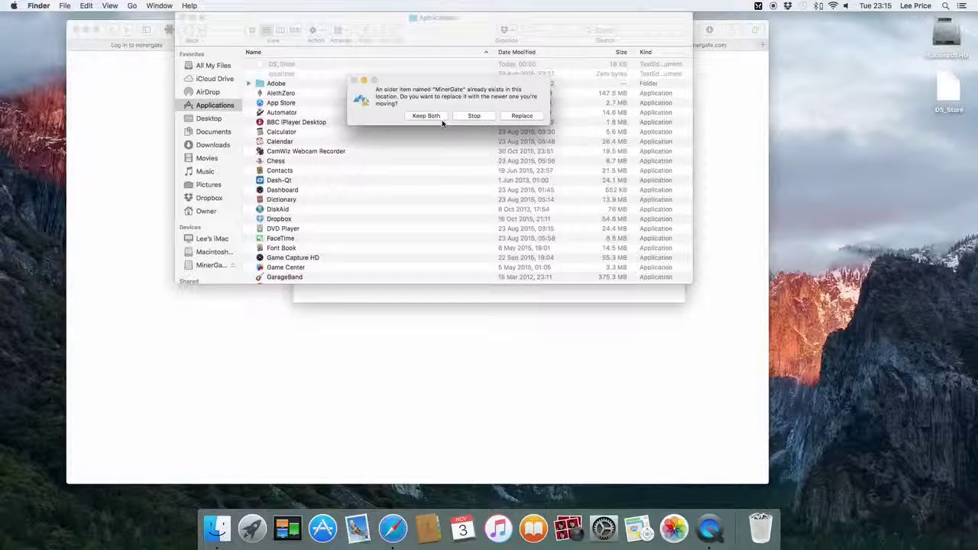
click(521, 116)
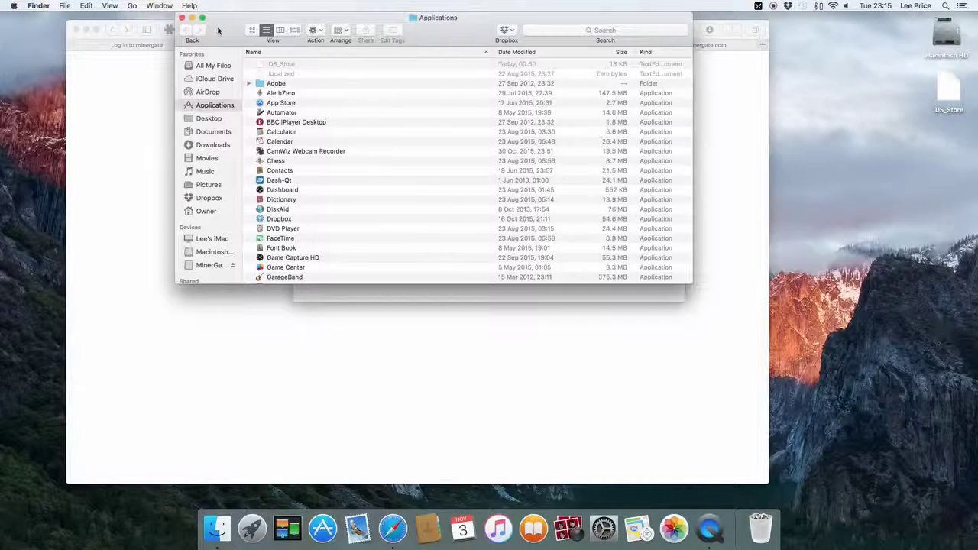
Close the Applications folder window and the MinerGate-5.05-Mac disk image window.
click(183, 18)
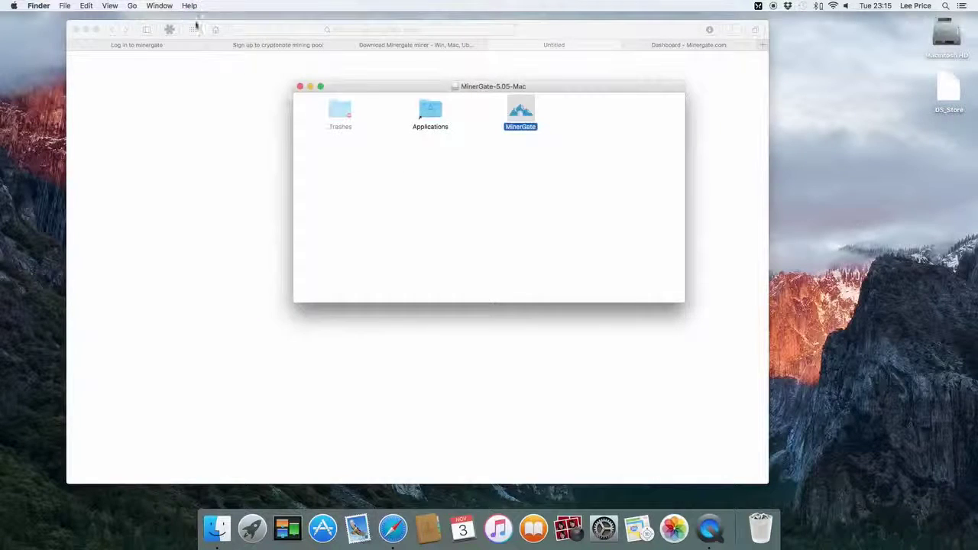
click(310, 87)
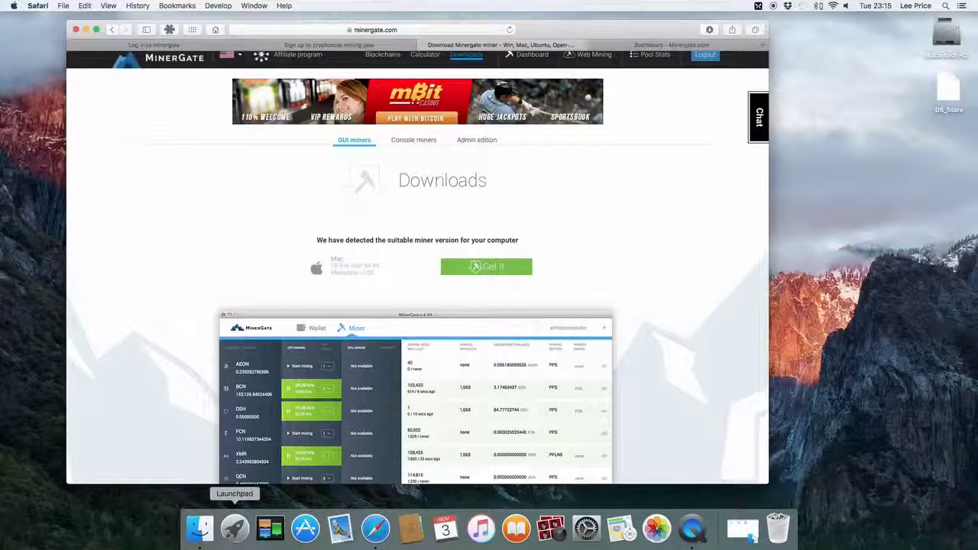
click(200, 527)
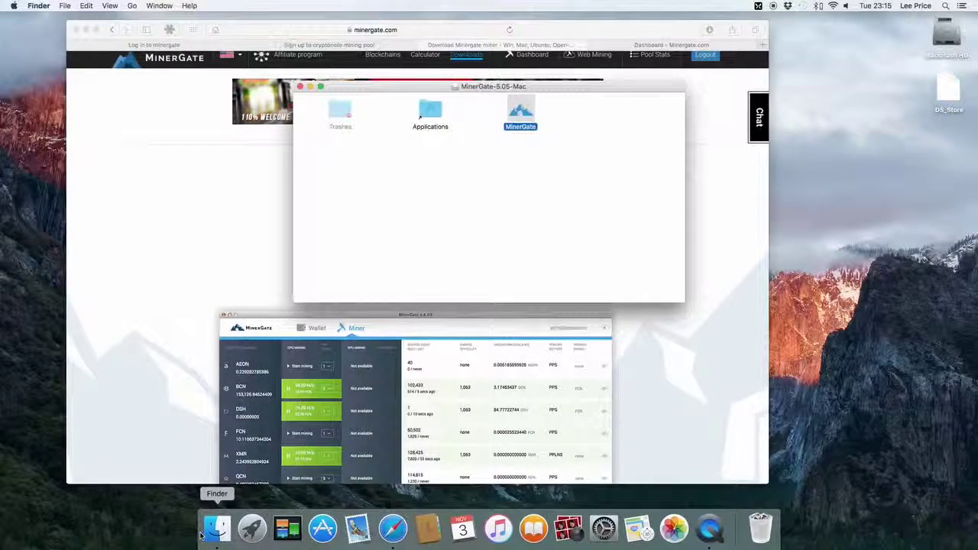
click(300, 86)
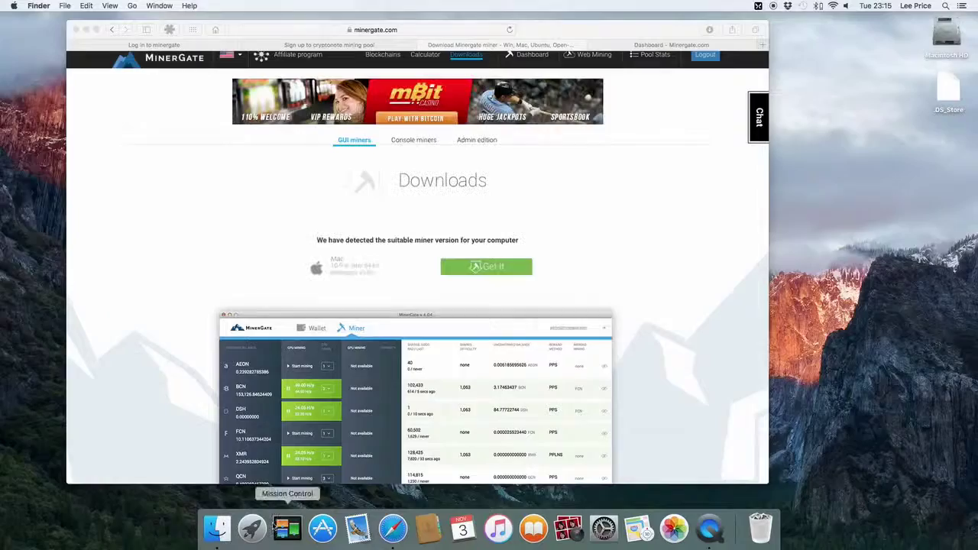
Try to launch the installed MinerGate app from Launchpad.
click(252, 527)
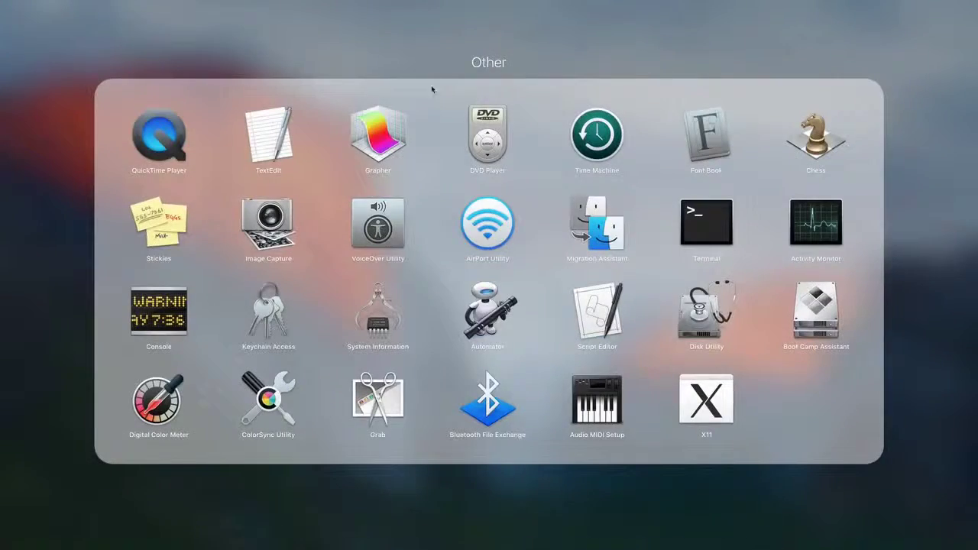
click(857, 500)
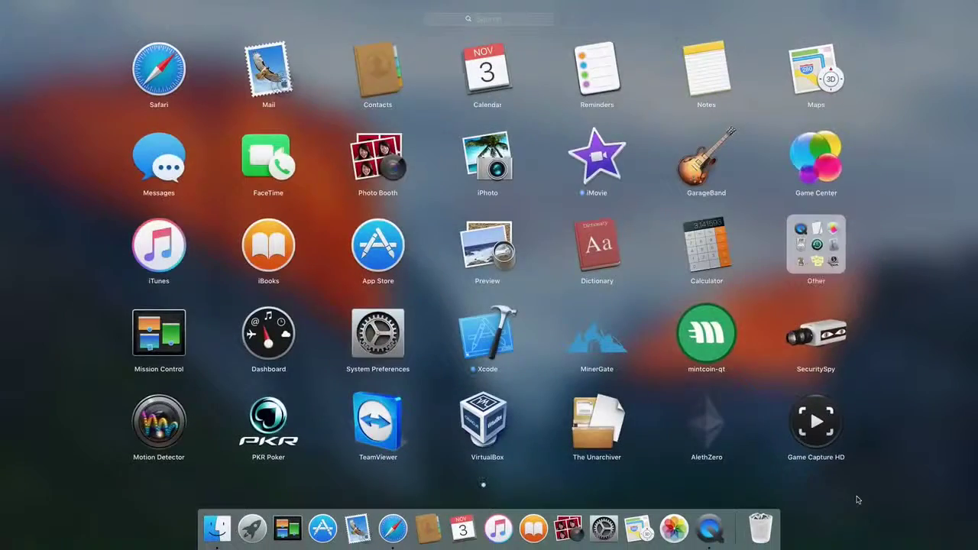
click(599, 347)
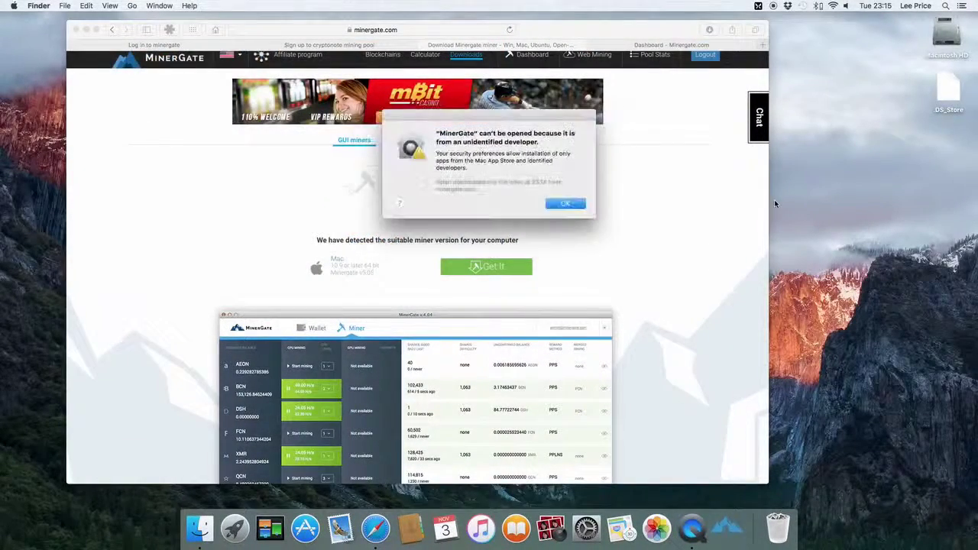
click(555, 205)
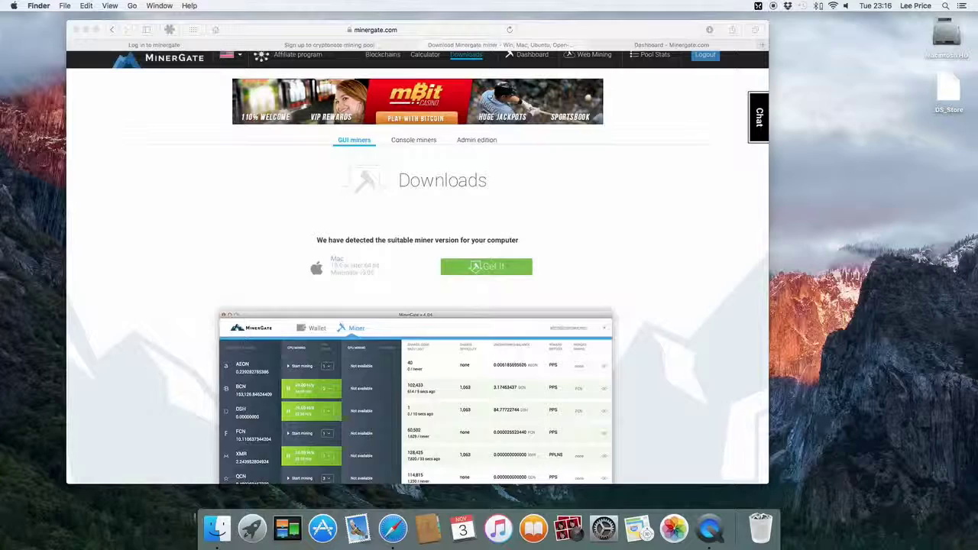
In Finder's Applications folder, open MinerGate through its Open command and allow the unidentified developer's app to run.
click(216, 529)
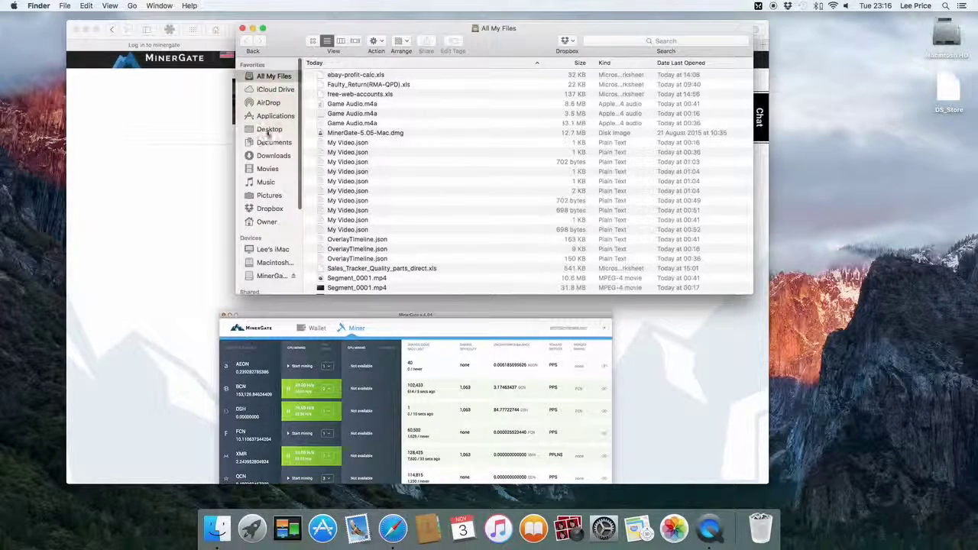
click(272, 117)
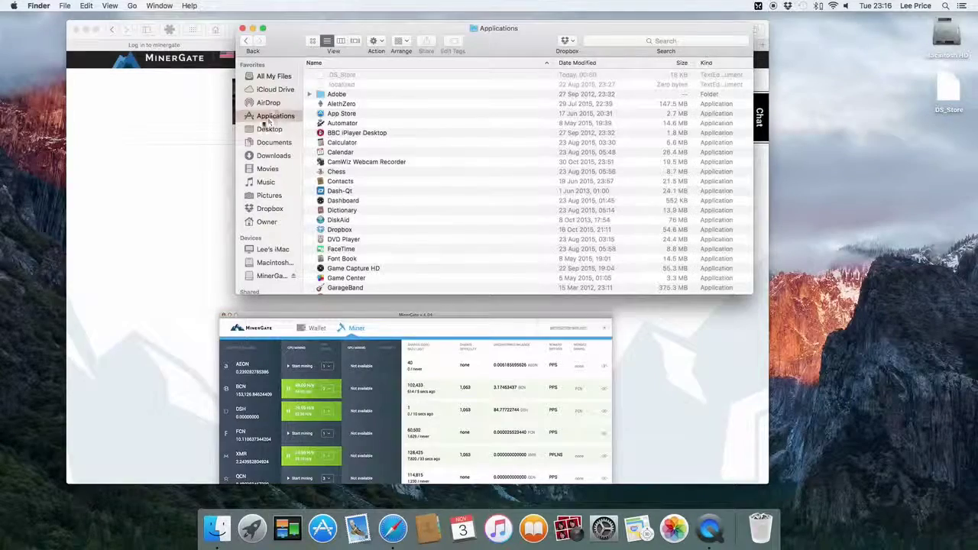
click(330, 191)
scroll(333, 197, down, 5)
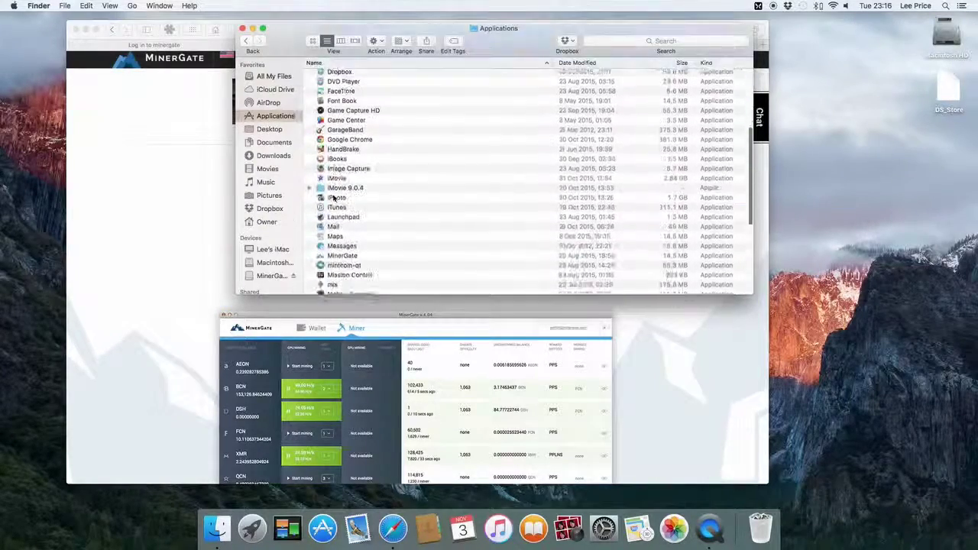
scroll(333, 197, down, 2)
click(341, 198)
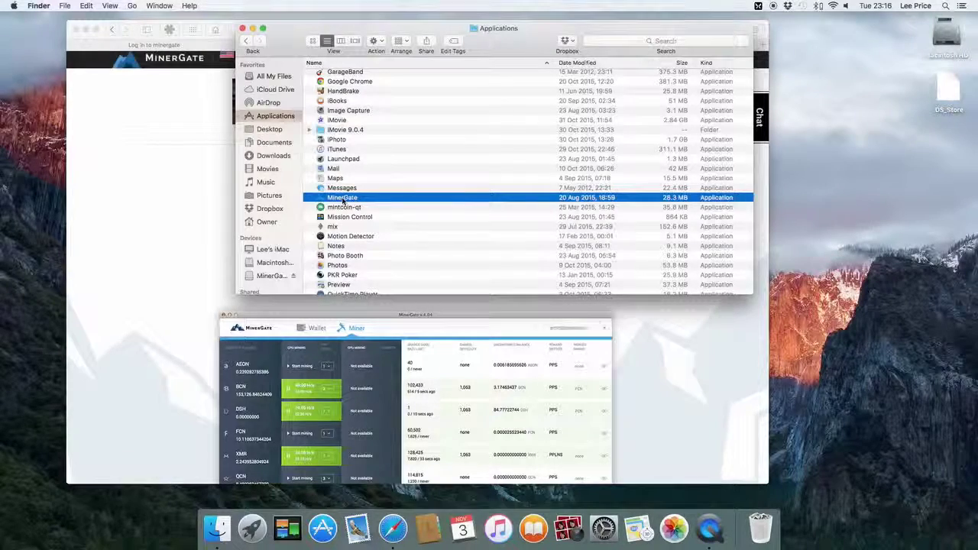
right_click(343, 200)
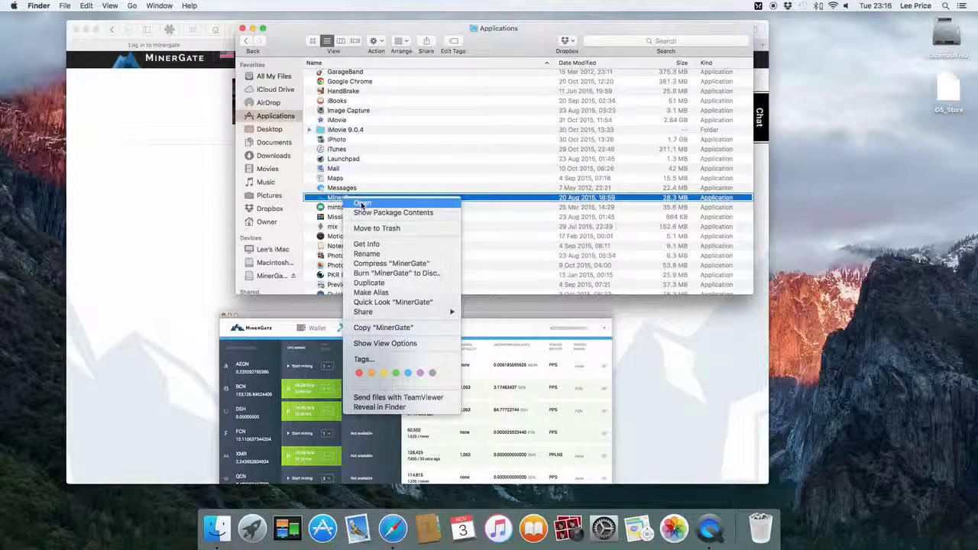
click(363, 204)
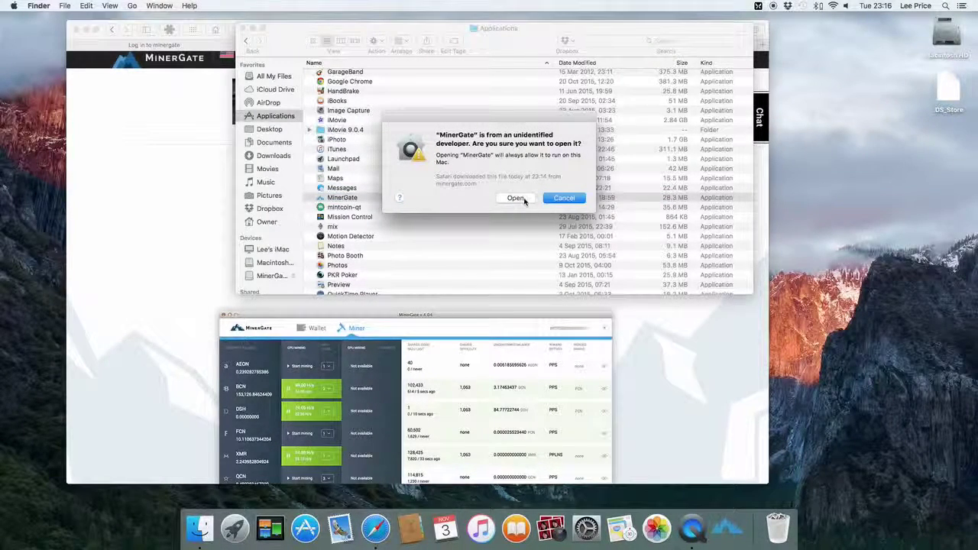
click(524, 200)
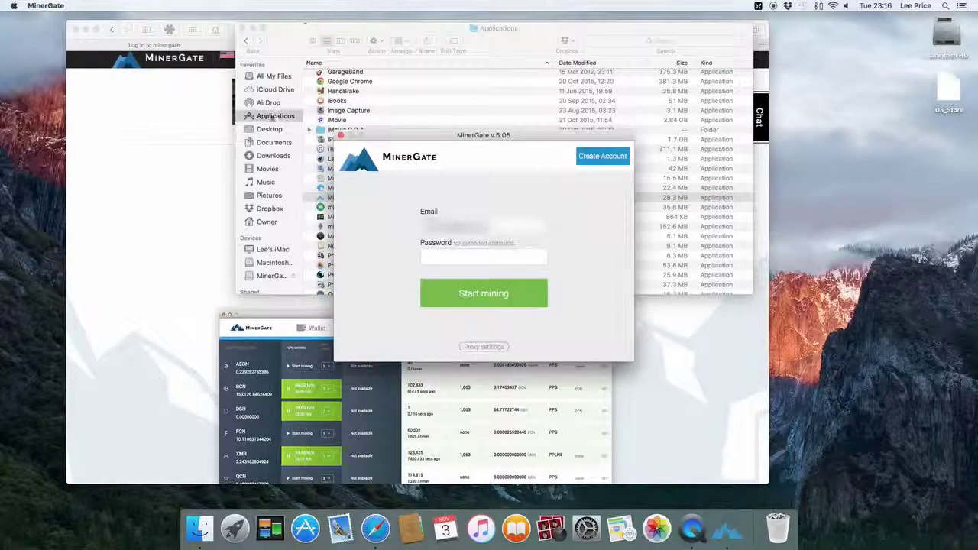
Minimise the Applications window and log in to the MinerGate miner, opening its list of individual currencies.
click(256, 29)
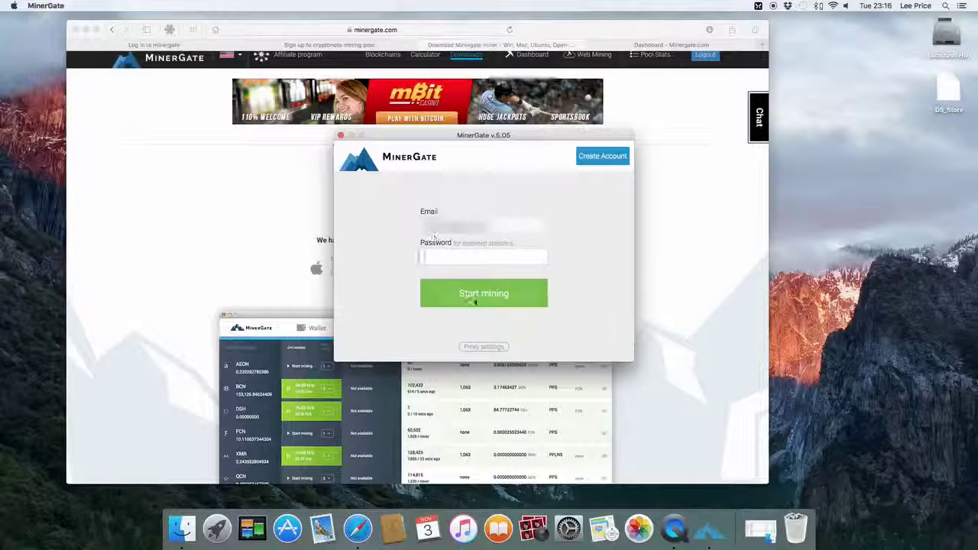
click(475, 302)
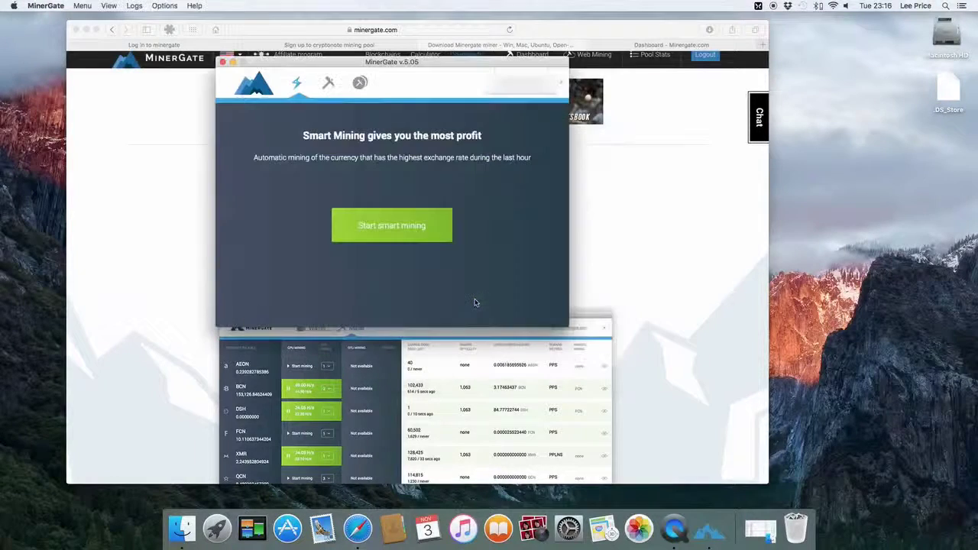
click(329, 84)
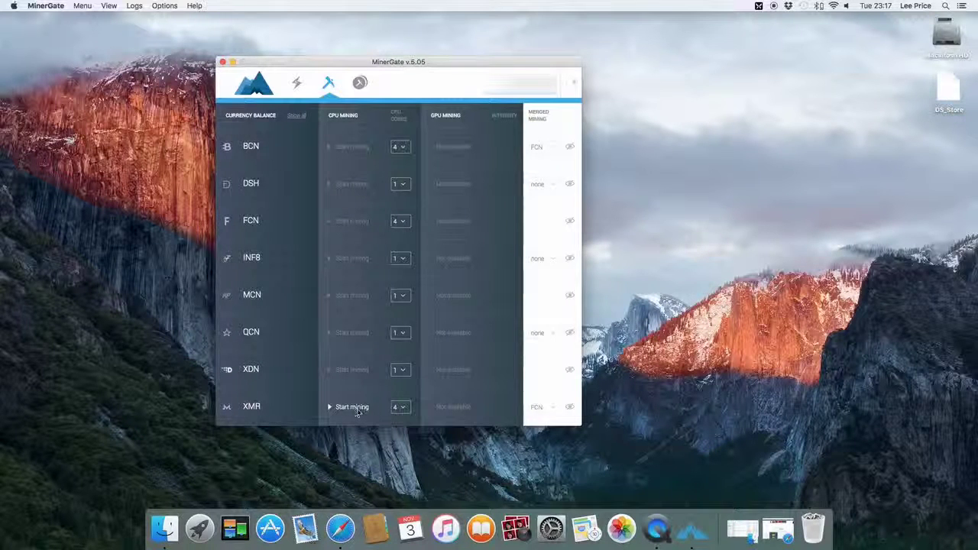
Set the XMR miner to 2 CPU cores and start CPU mining of XMR.
click(352, 407)
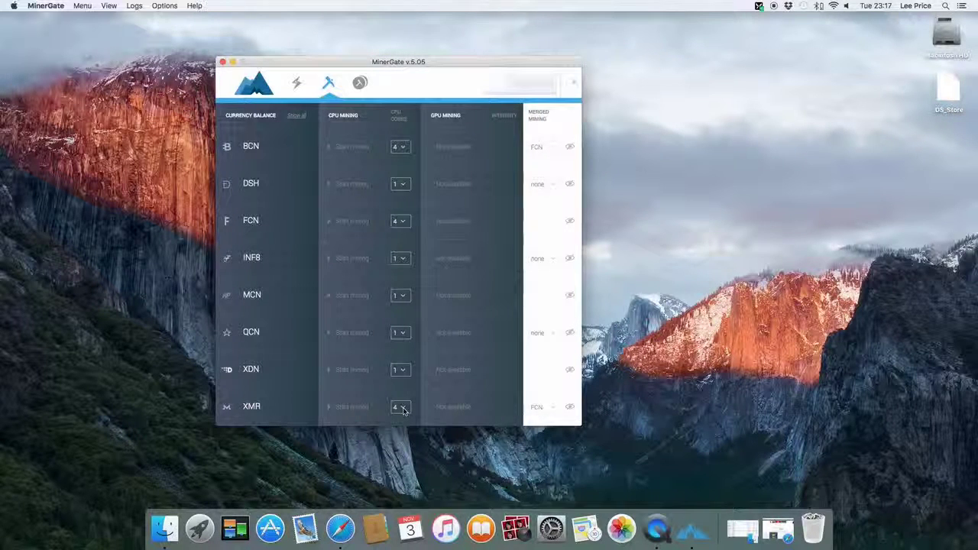
click(402, 408)
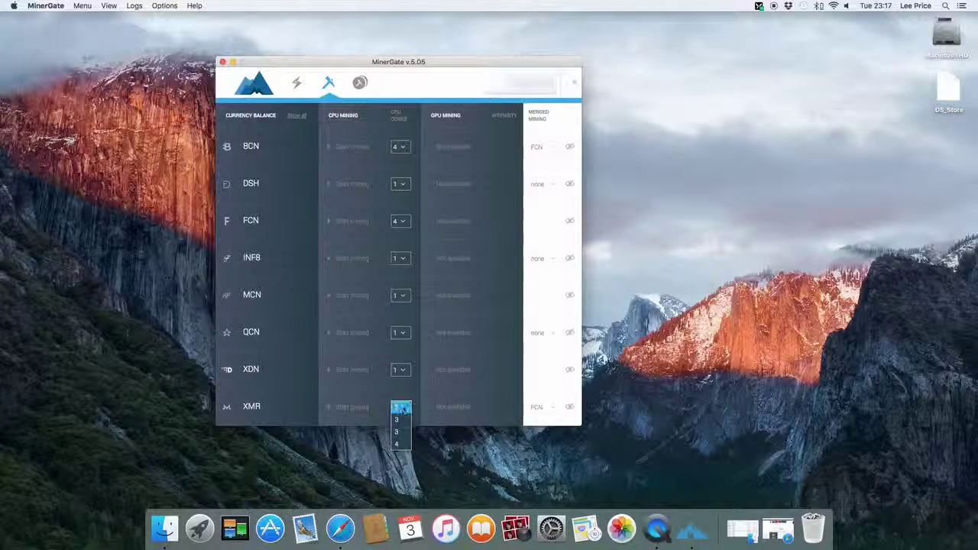
click(398, 419)
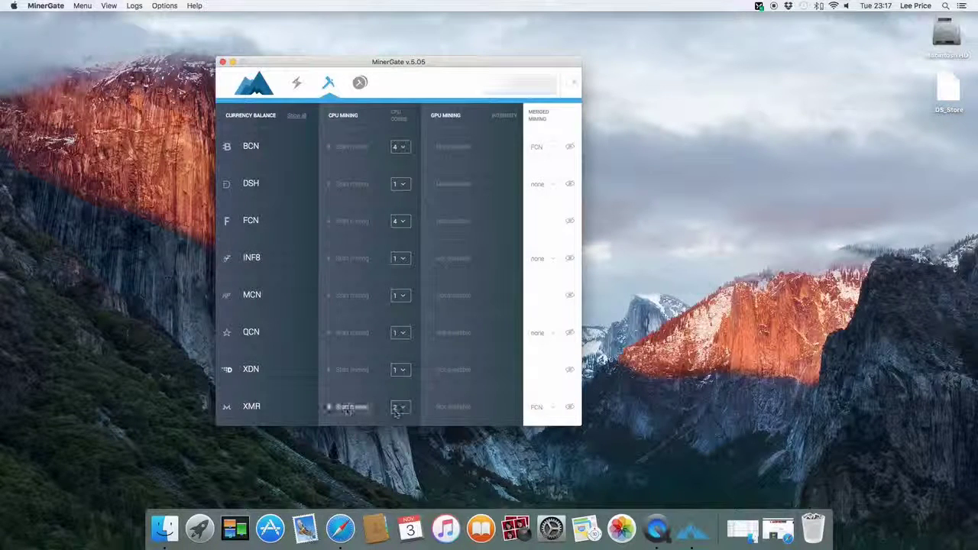
click(352, 408)
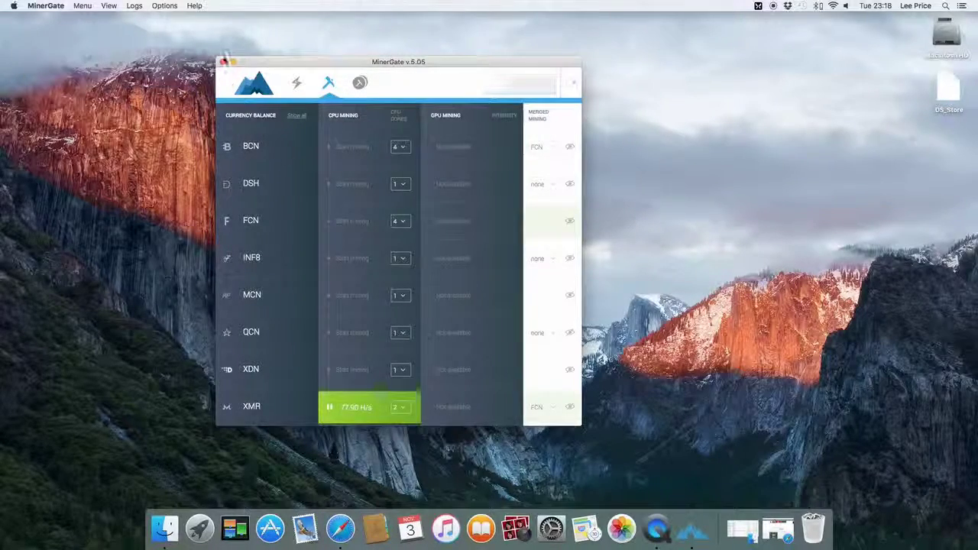
Minimise the miner window and switch to the MinerGate Dashboard page in Safari.
click(232, 63)
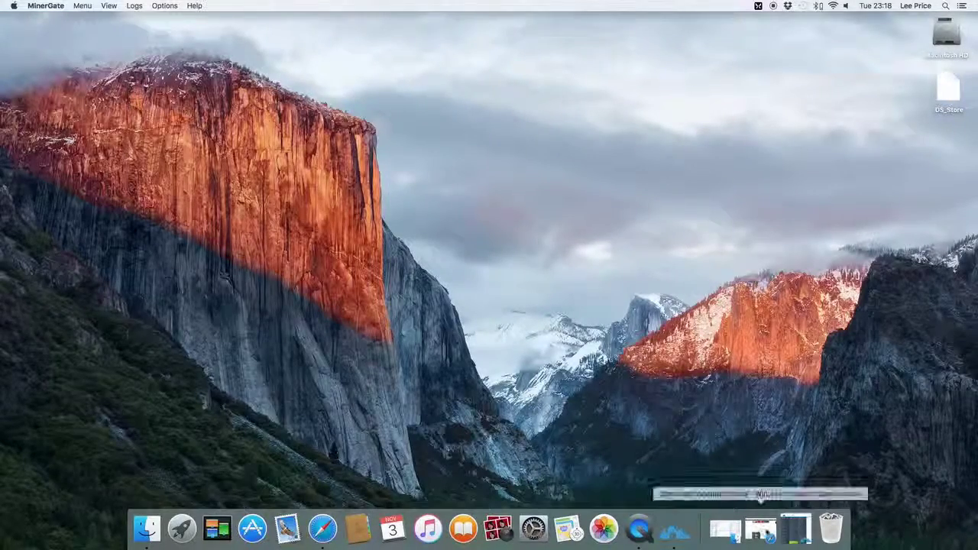
click(755, 532)
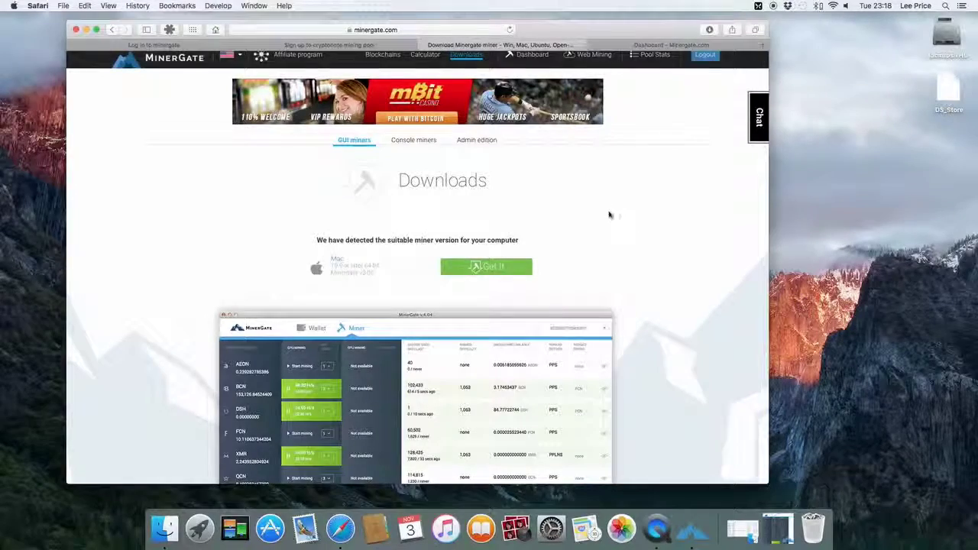
click(642, 46)
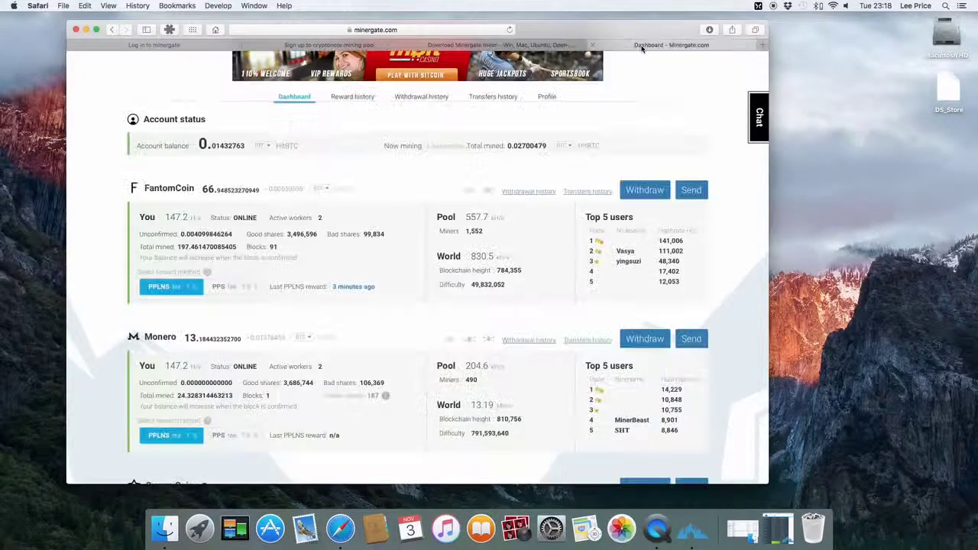
Examine the account status and the FantomCoin and Monero mining statistics on the dashboard.
scroll(664, 96, up, 3)
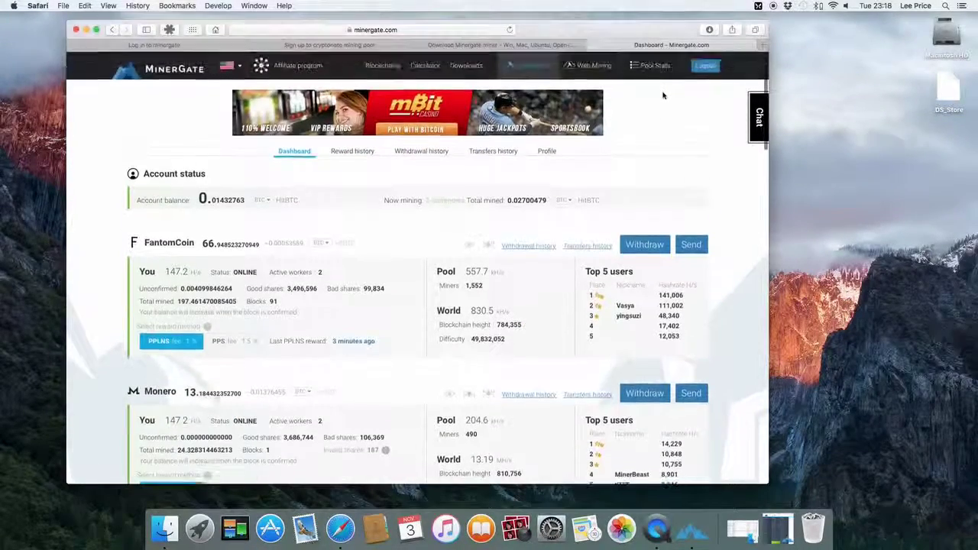
scroll(658, 124, down, 1)
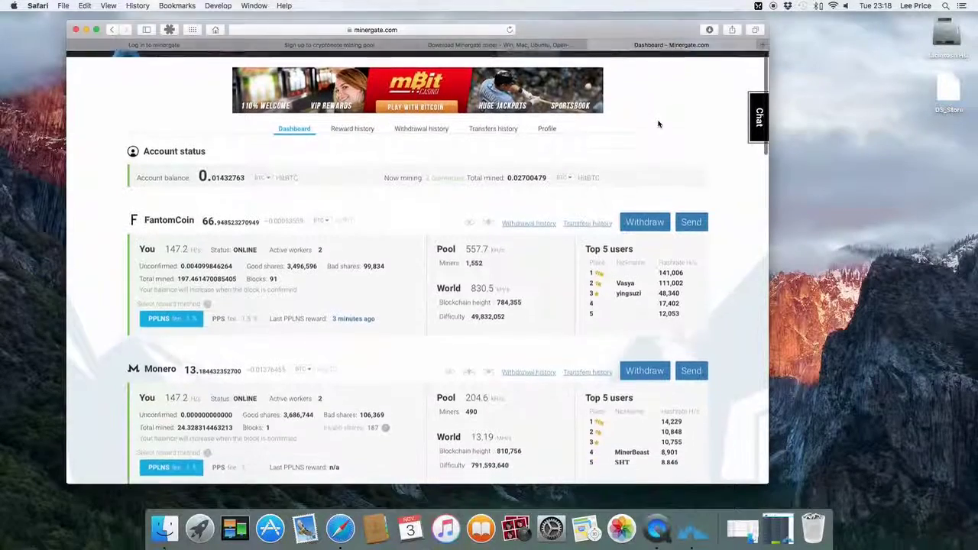
scroll(657, 122, up, 1)
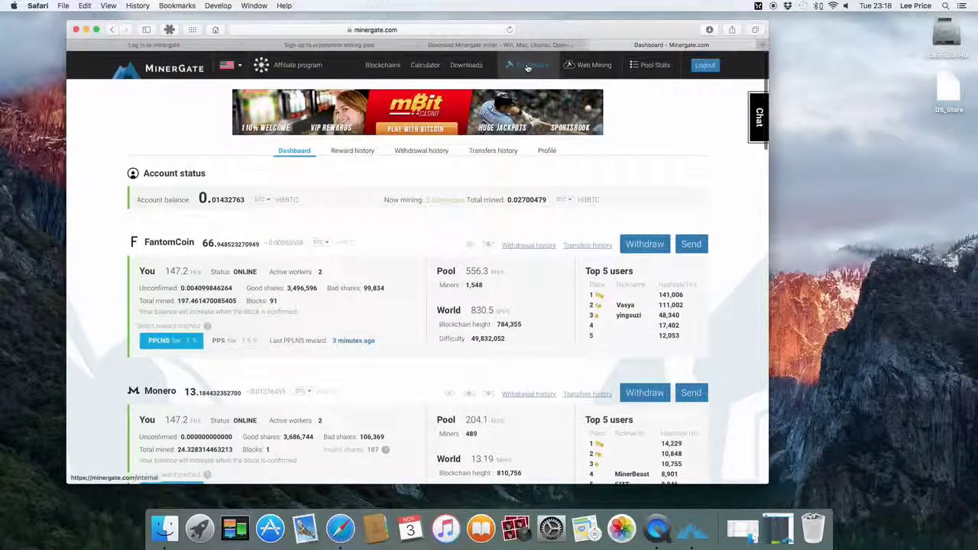
scroll(124, 159, down, 4)
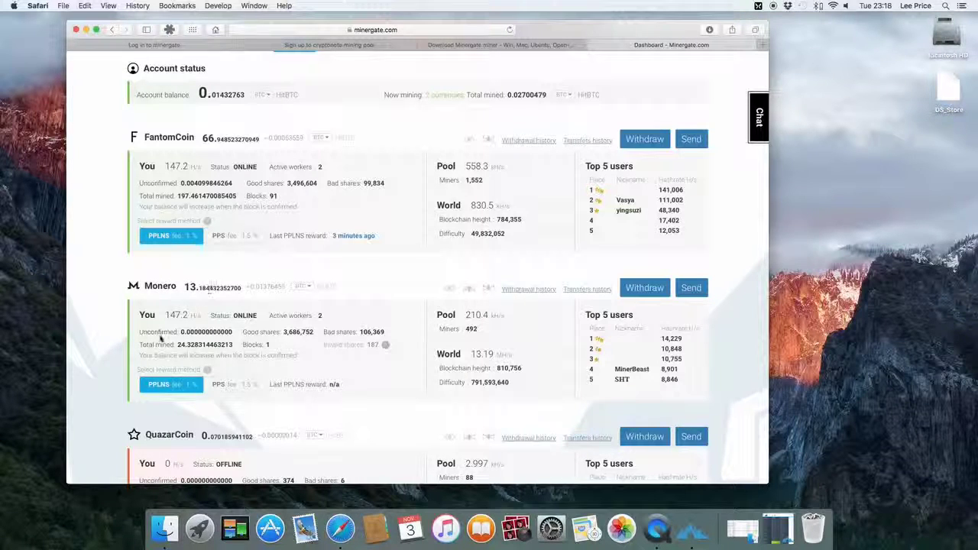
scroll(160, 338, down, 2)
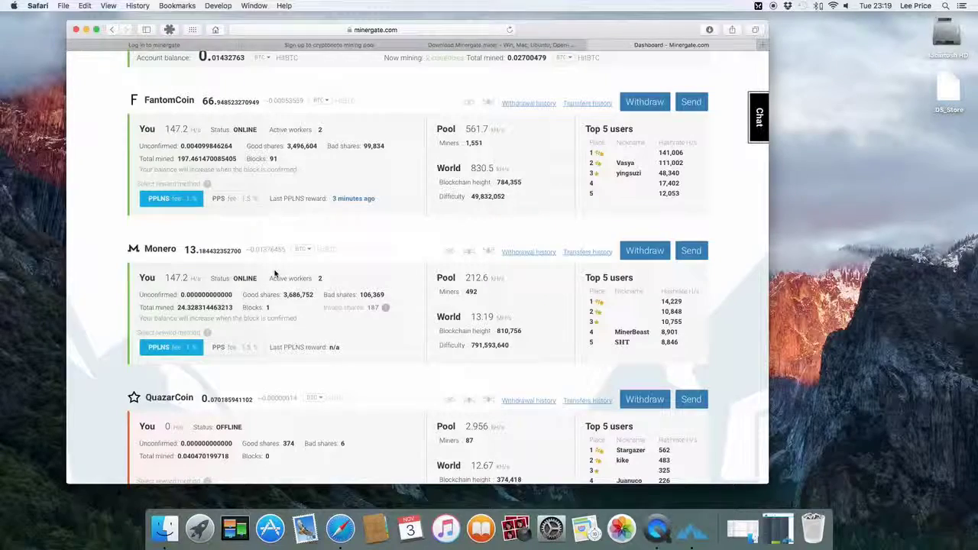
scroll(230, 275, up, 3)
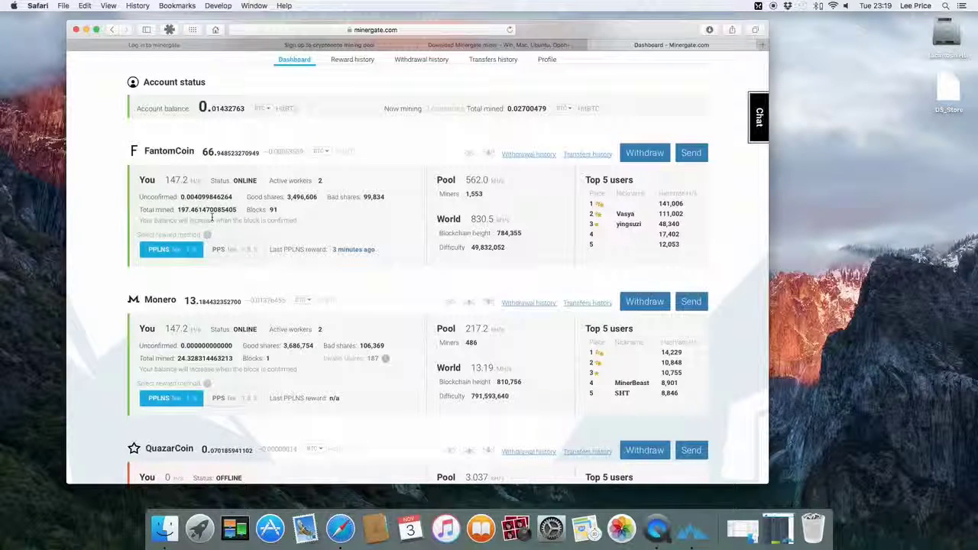
scroll(392, 263, up, 3)
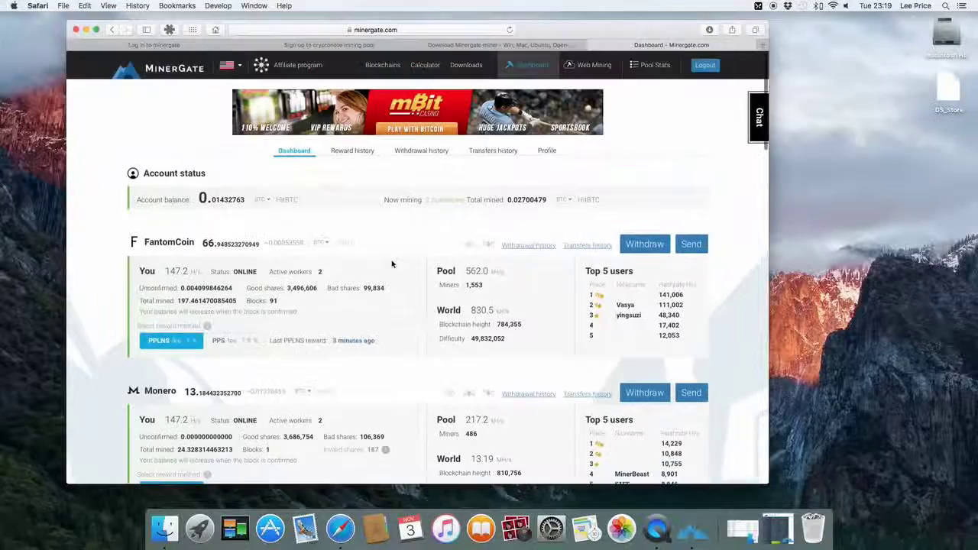
scroll(392, 264, down, 3)
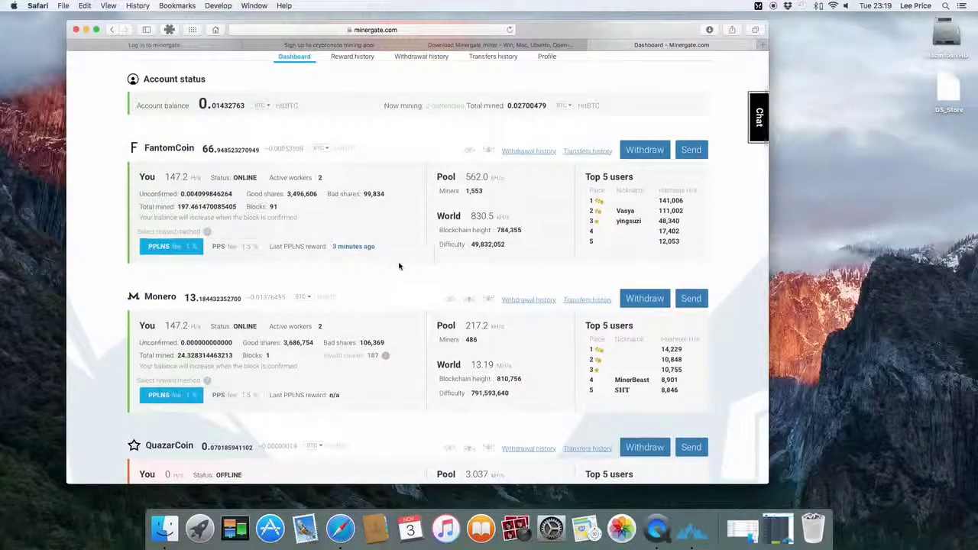
scroll(188, 90, up, 3)
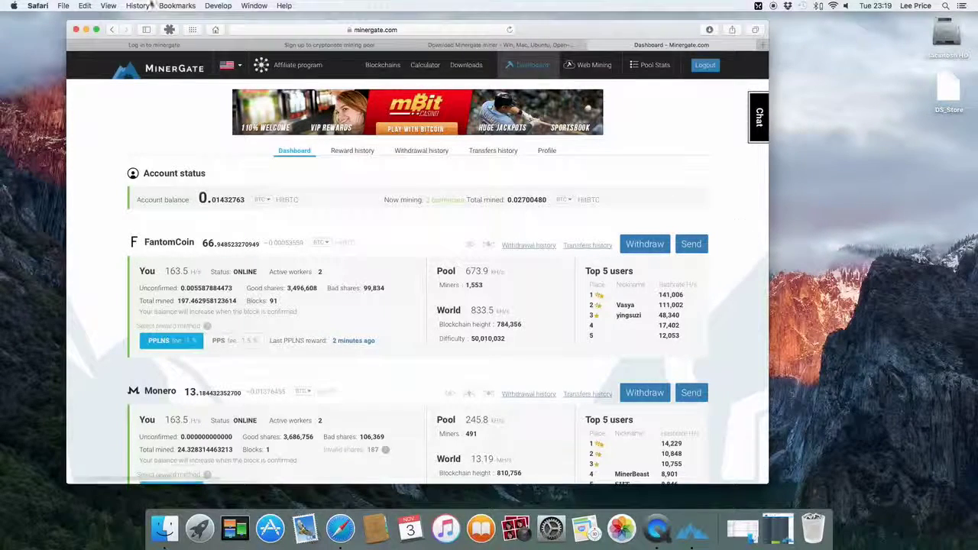
Minimise Safari, check the computer and display sleep settings in System Preferences' Energy Saver, and return to the MinerGate miner window.
click(86, 29)
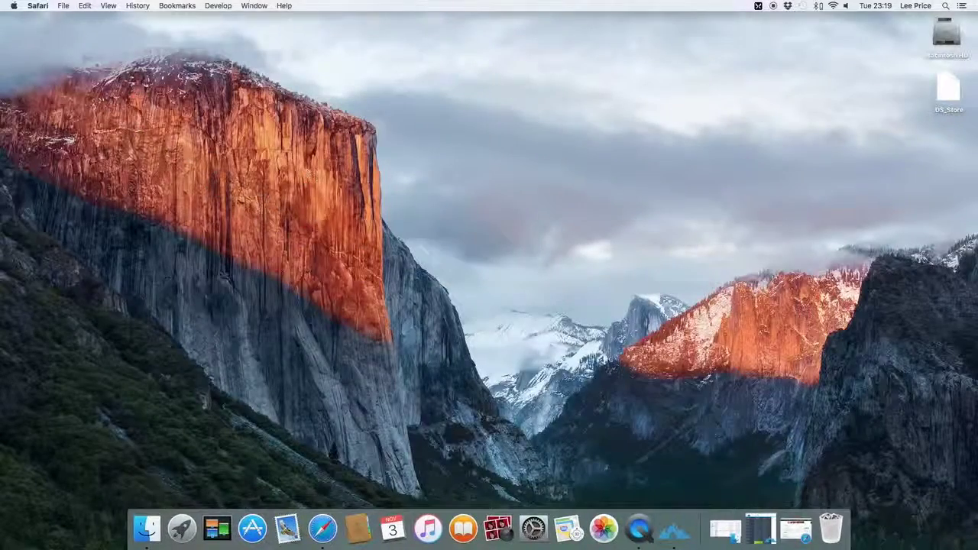
click(537, 534)
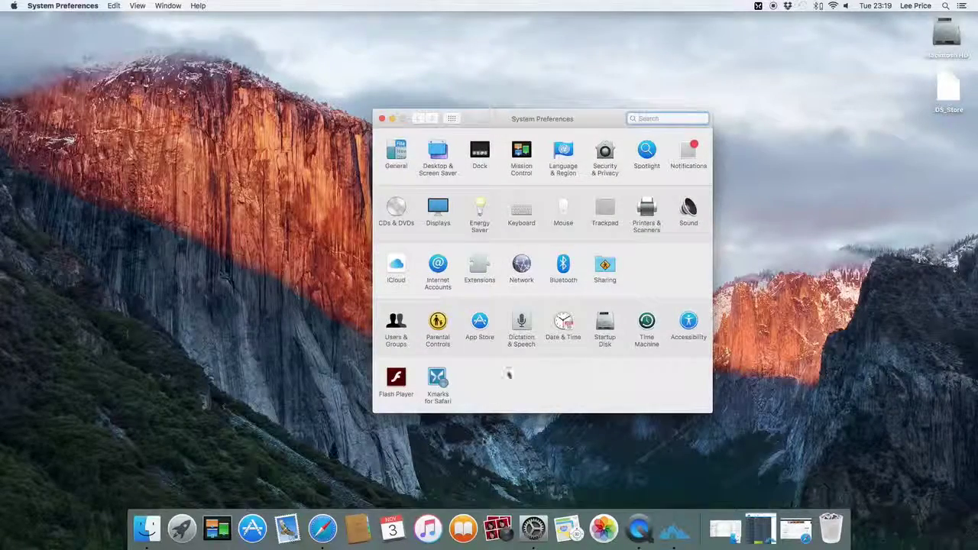
click(478, 208)
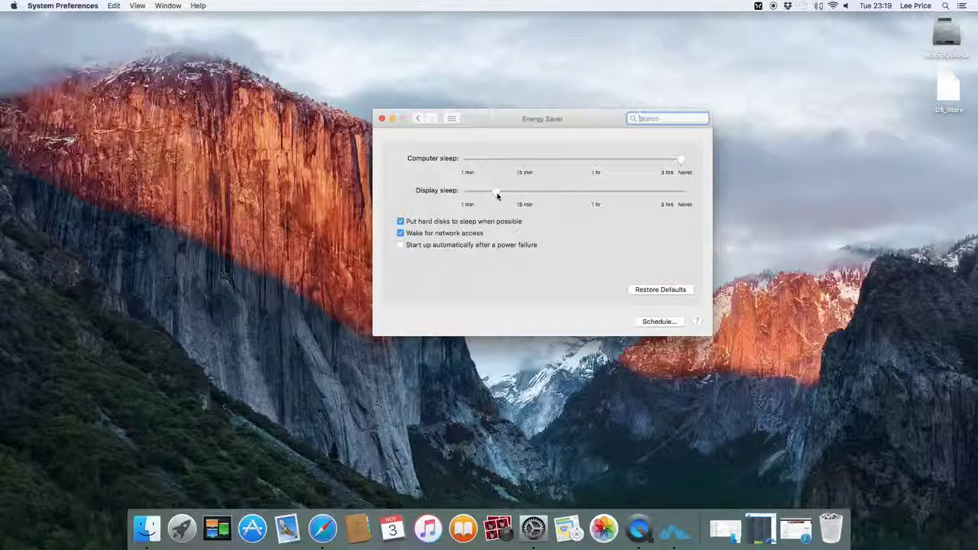
mouse_move(681, 161)
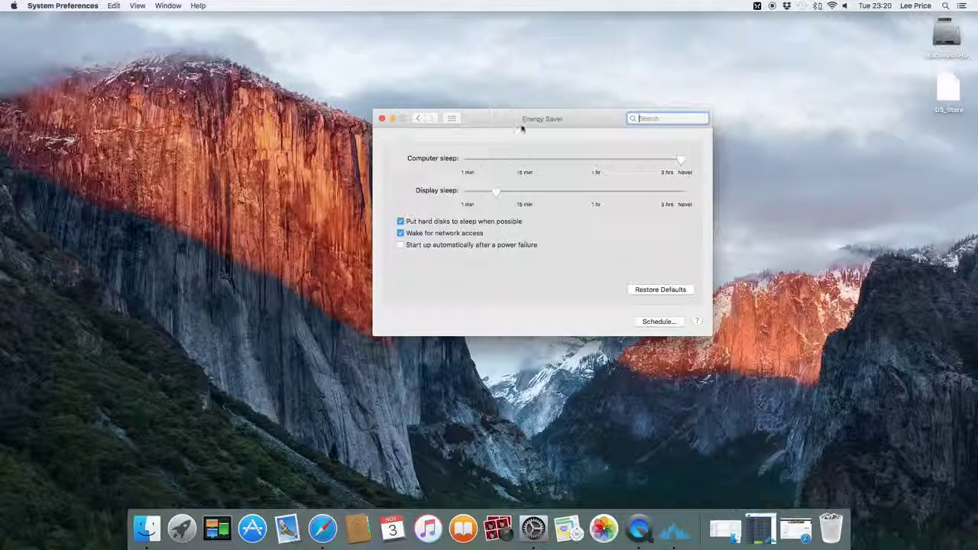
click(382, 119)
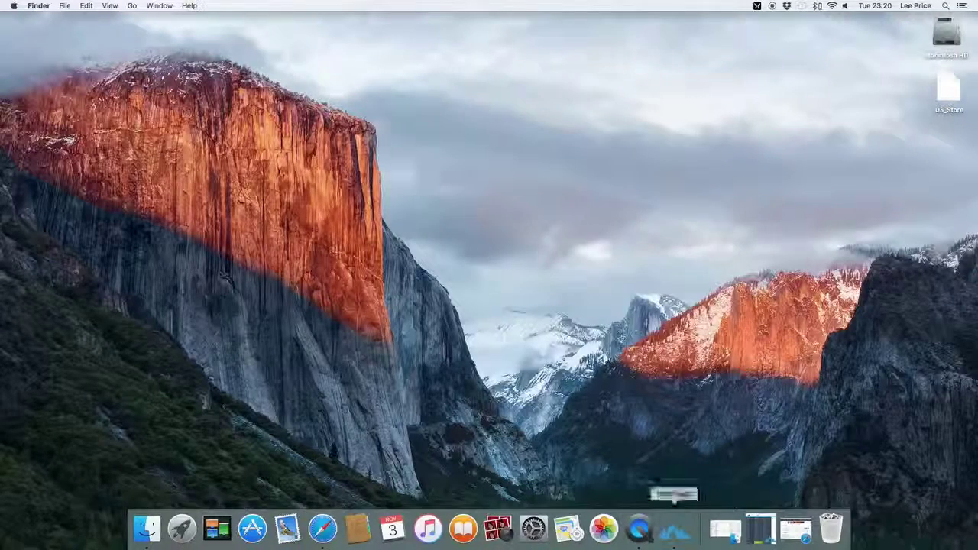
click(674, 529)
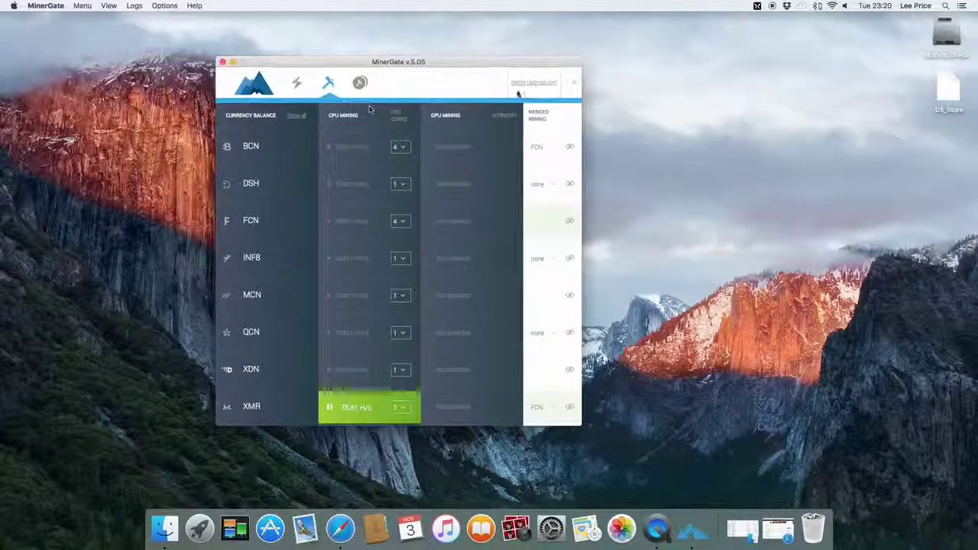